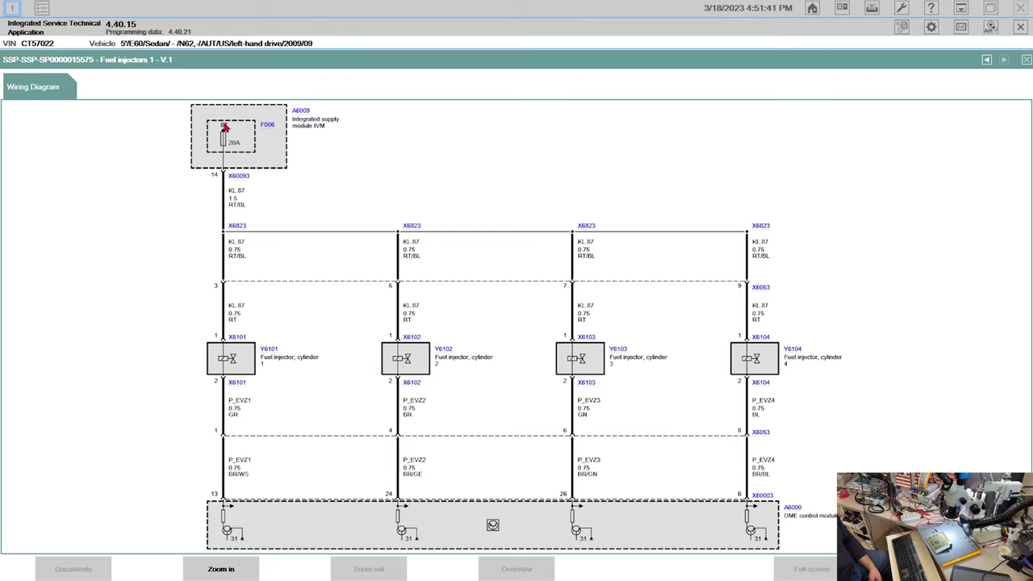
- Look up the installation location of connector X6823 in the Fuel injectors 1 diagram and open the Fuel injectors 2 wiring diagram
left_click(756, 229)
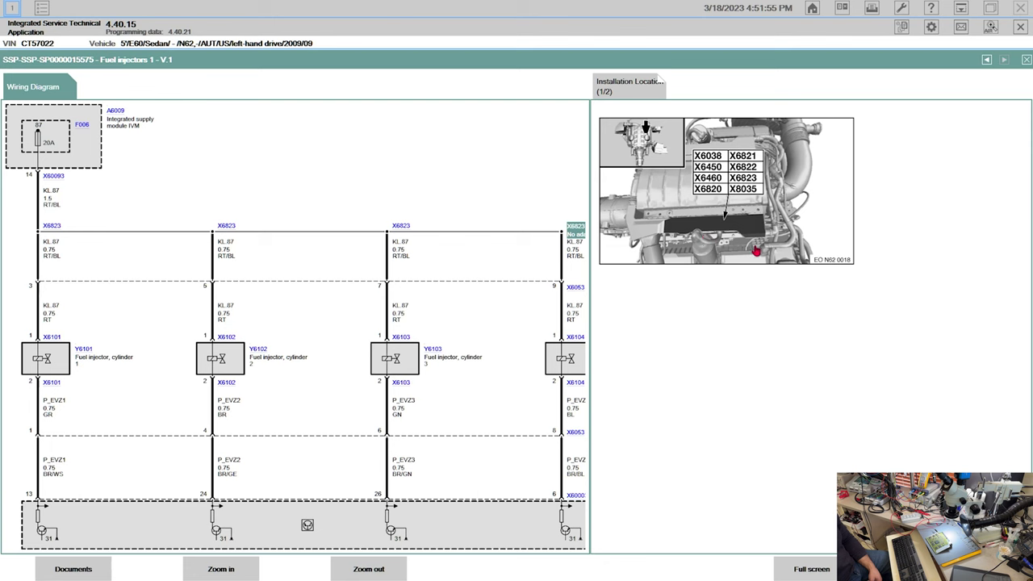
left_click(1026, 60)
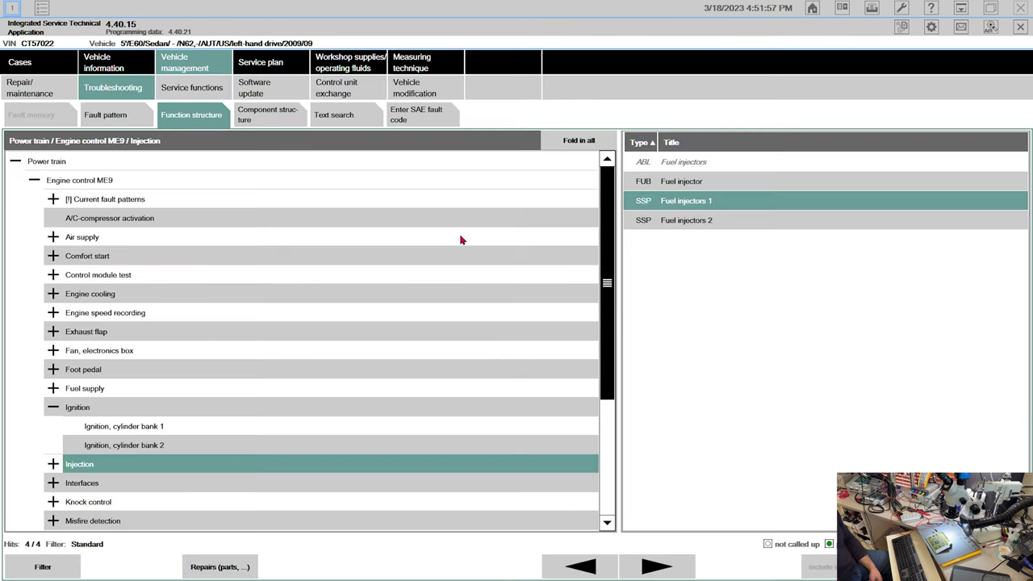
left_click(667, 229)
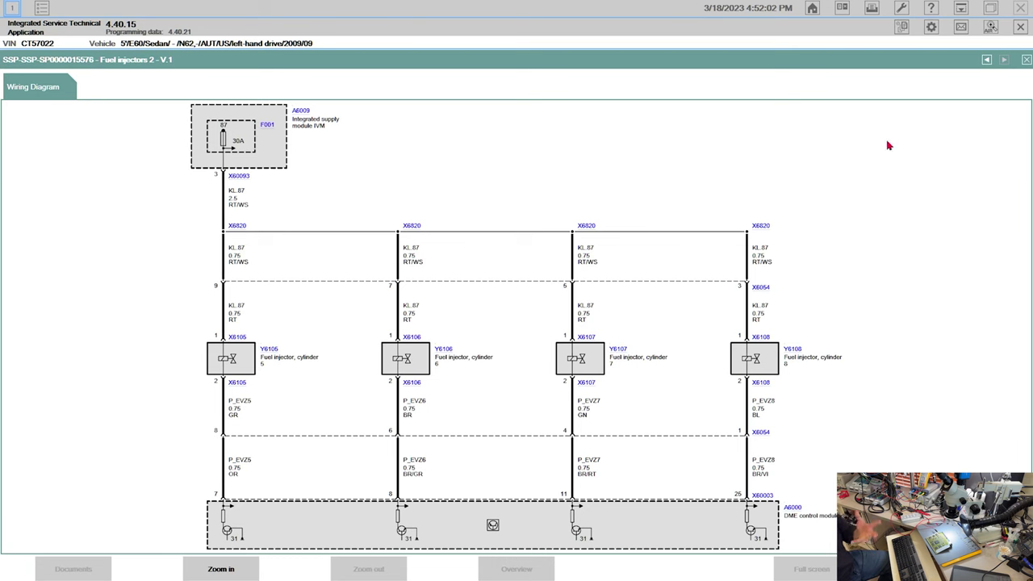
- Go back through the previously viewed documents as far as Ignition circuit monitoring and return to the Fuel injectors 2 wiring diagram
left_click(987, 62)
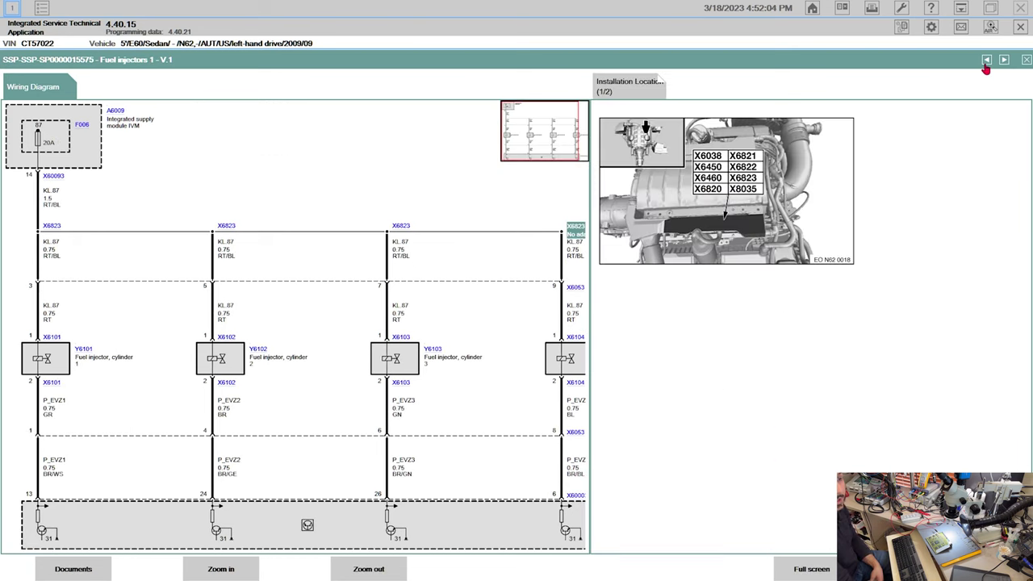
left_click(986, 62)
left_click(986, 62)
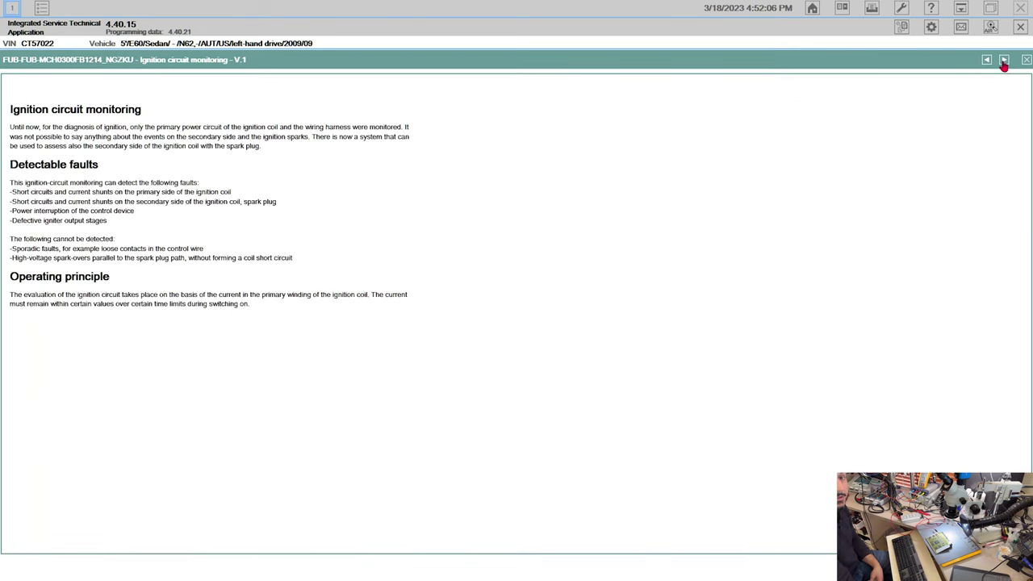
left_click(1004, 62)
left_click(1004, 62)
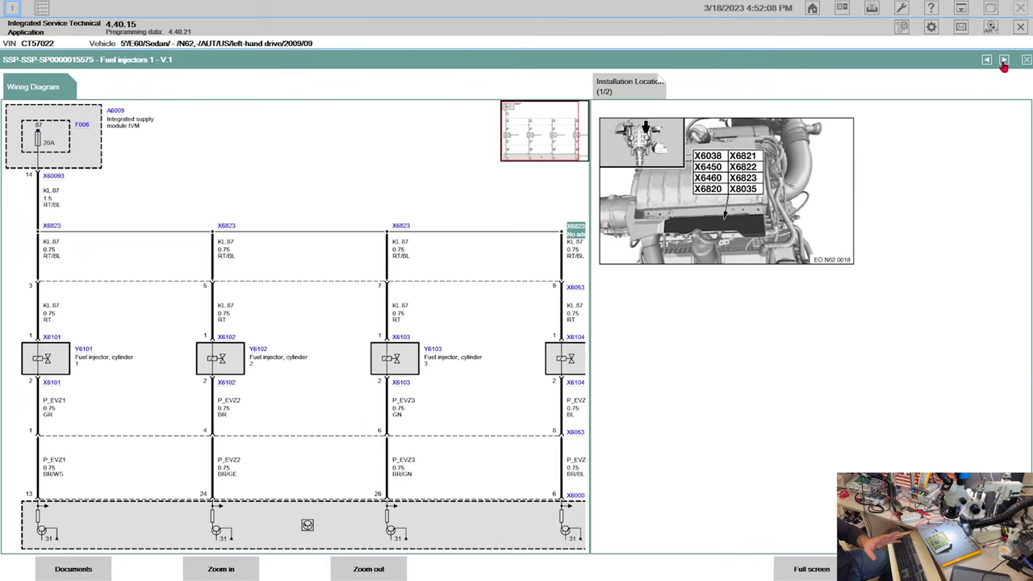
left_click(1004, 63)
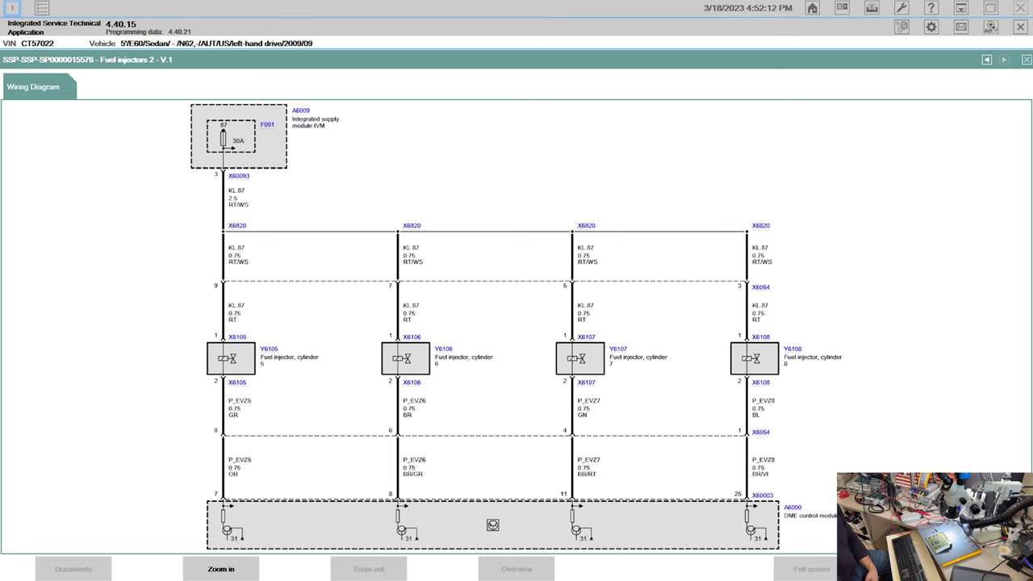
- Review the injector pin assignments in injectors X60003 connector.jpg from the repair folder and switch to the UCE-CT220S Fault Locator
key("super")
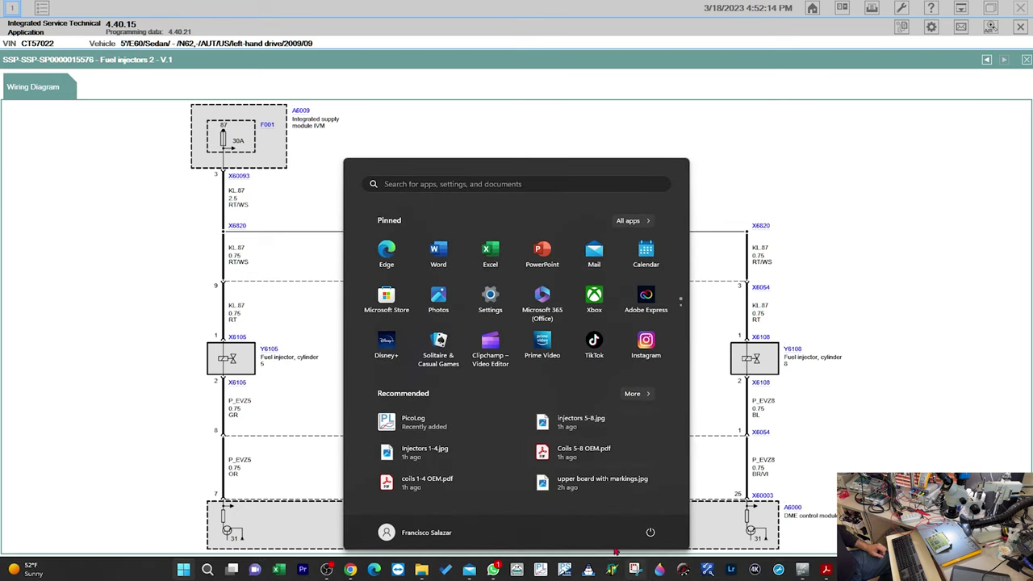
mouse_move(422, 570)
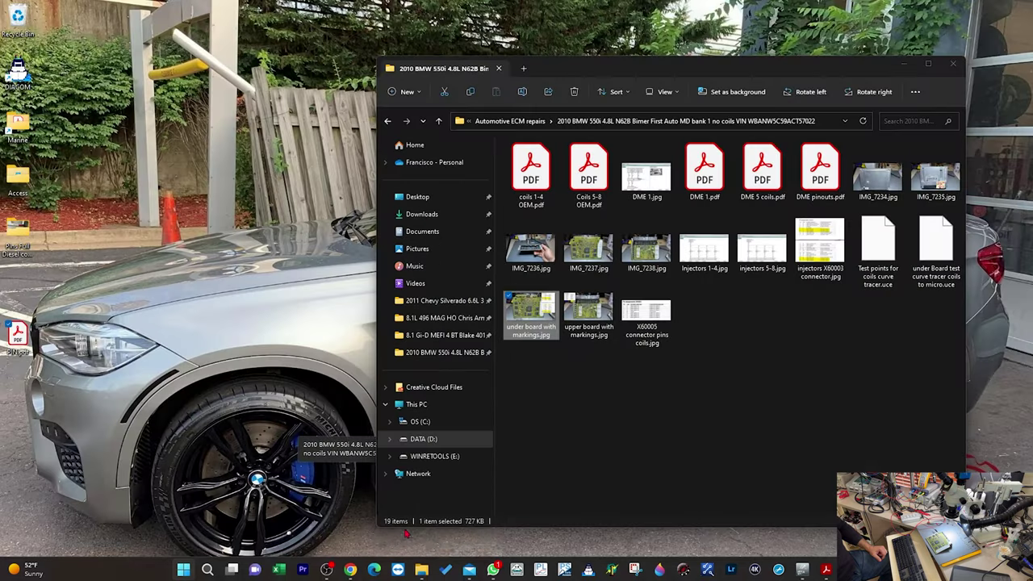
left_click(379, 509)
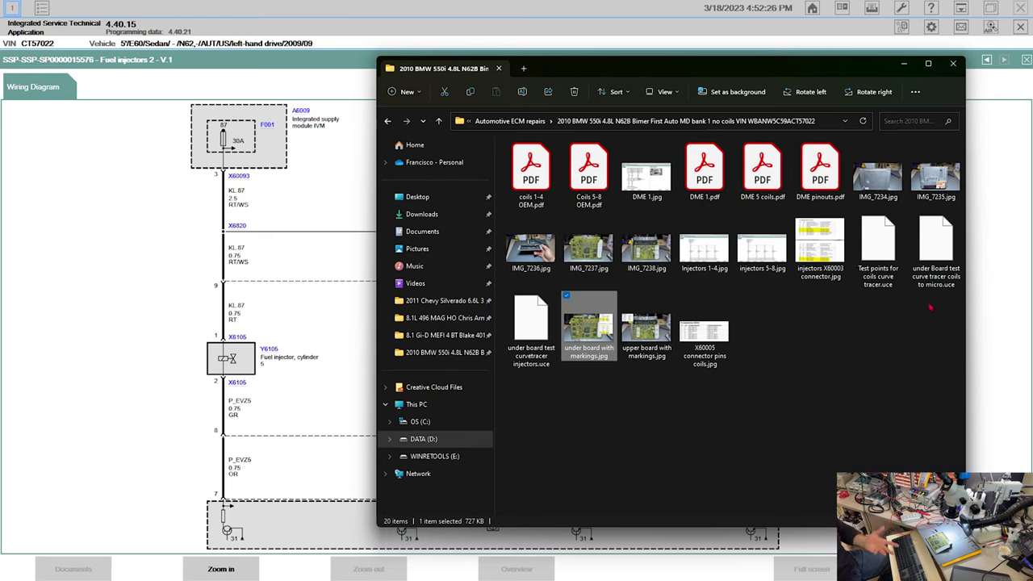
double_click(819, 246)
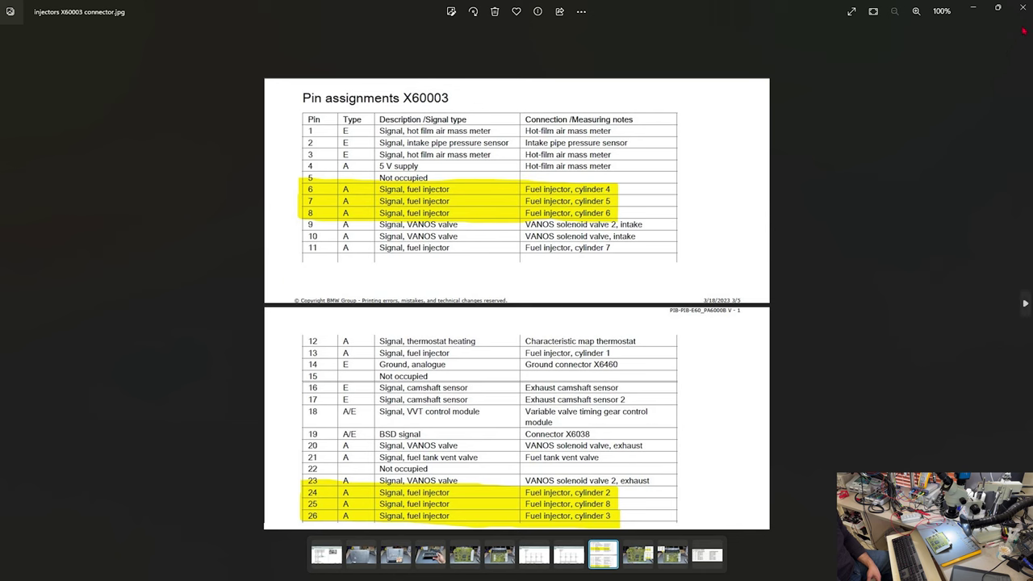
left_click(975, 10)
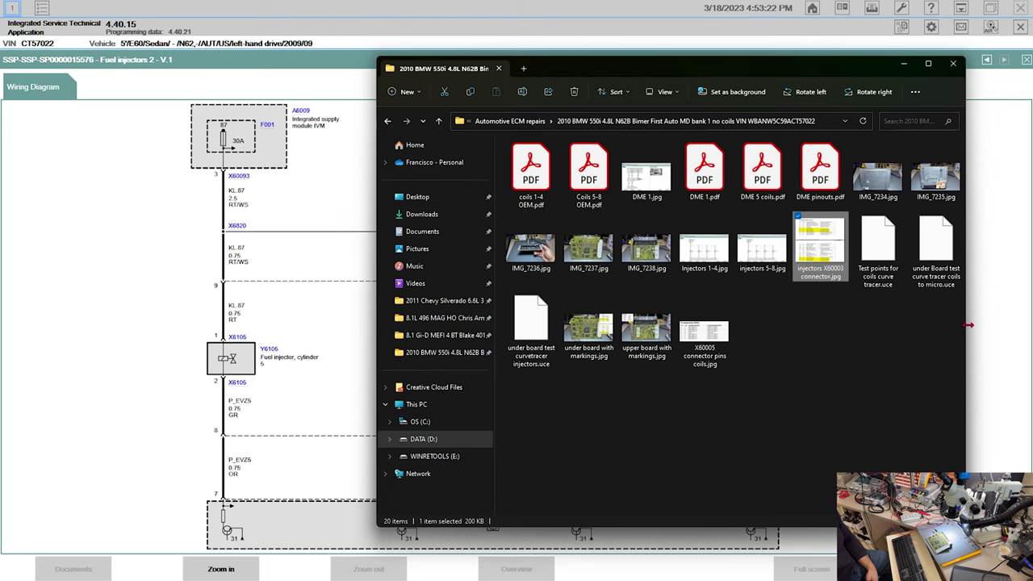
left_click(902, 65)
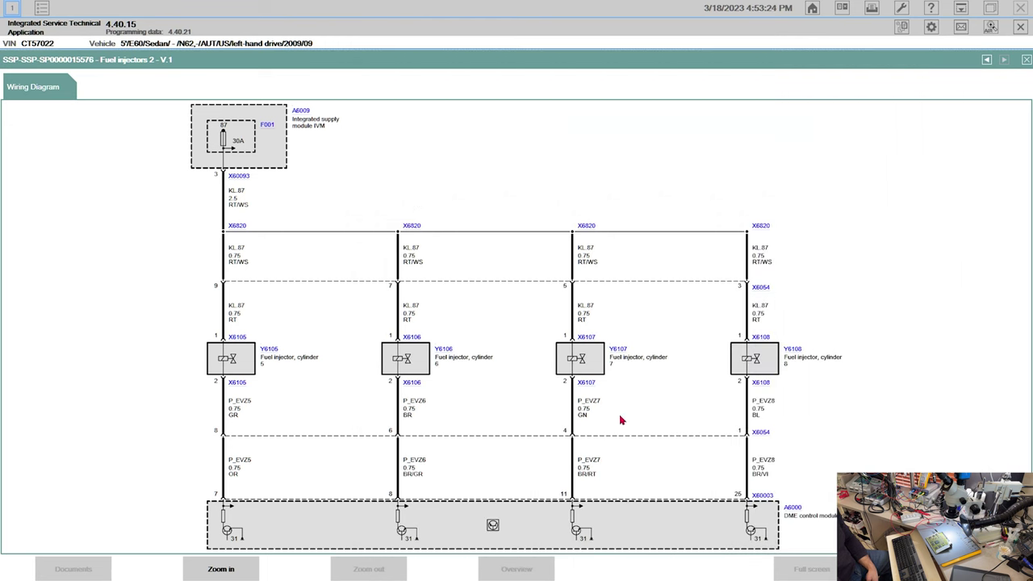
left_click(961, 10)
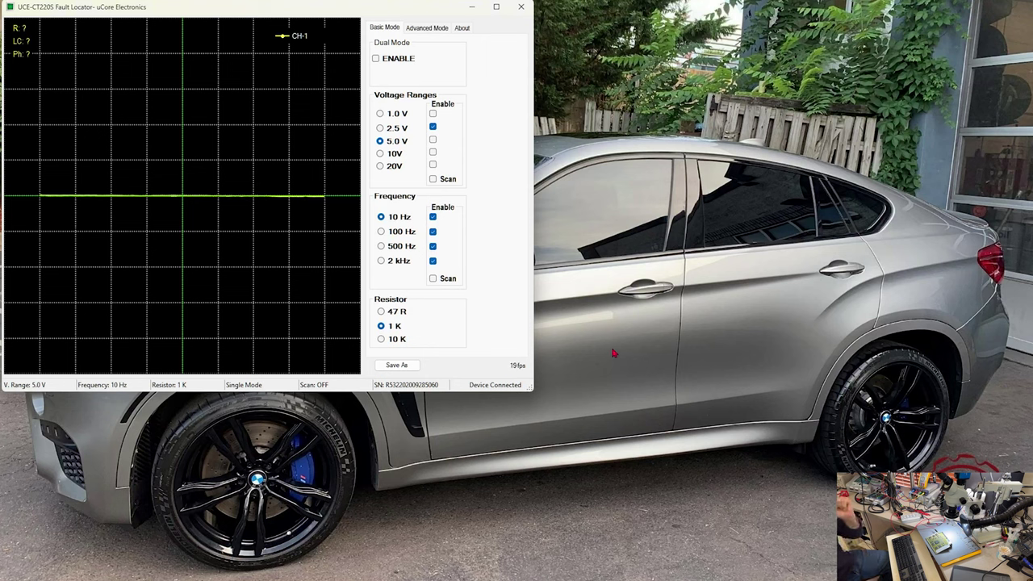
mouse_move(644, 578)
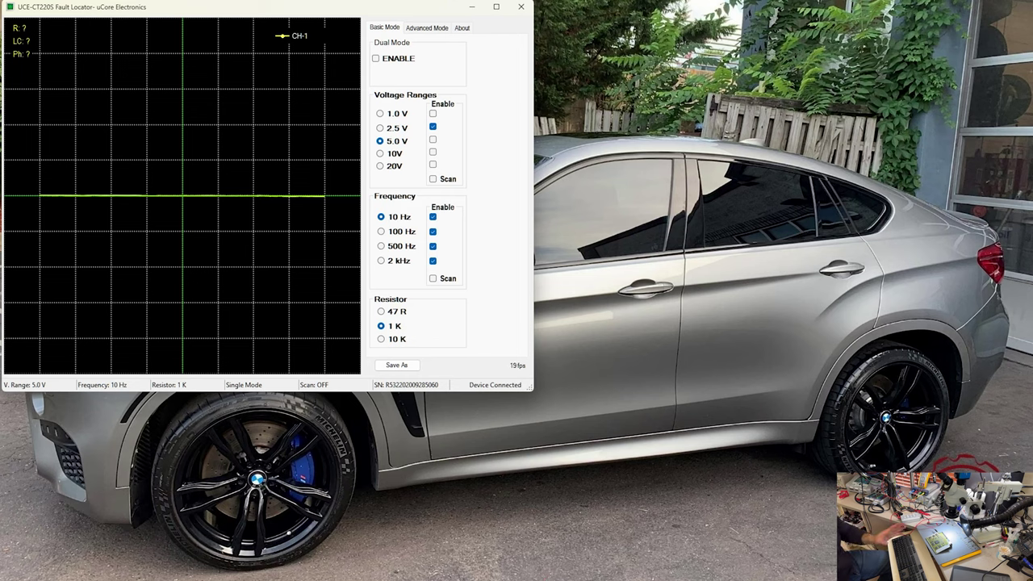
mouse_move(542, 570)
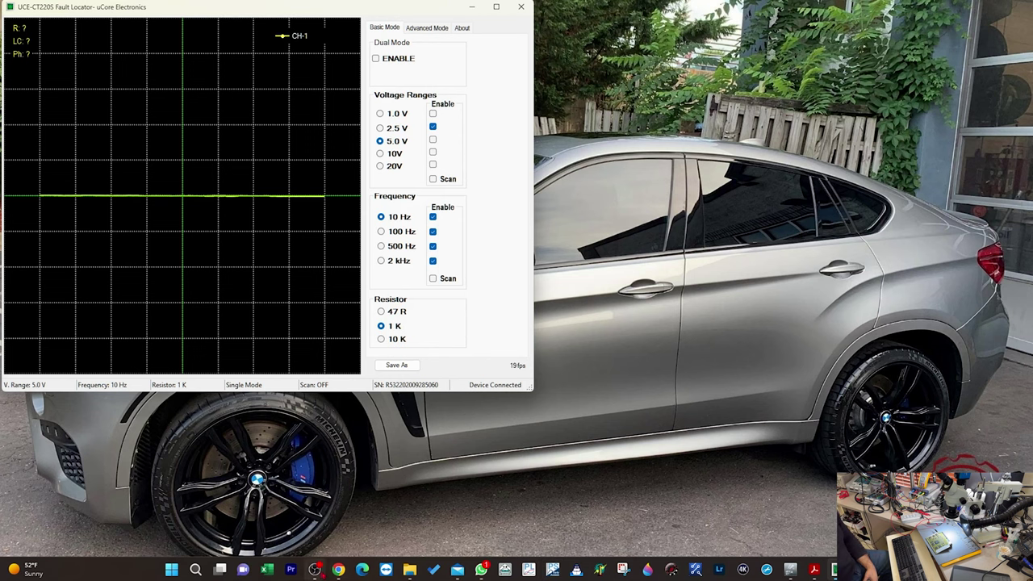
left_click(314, 570)
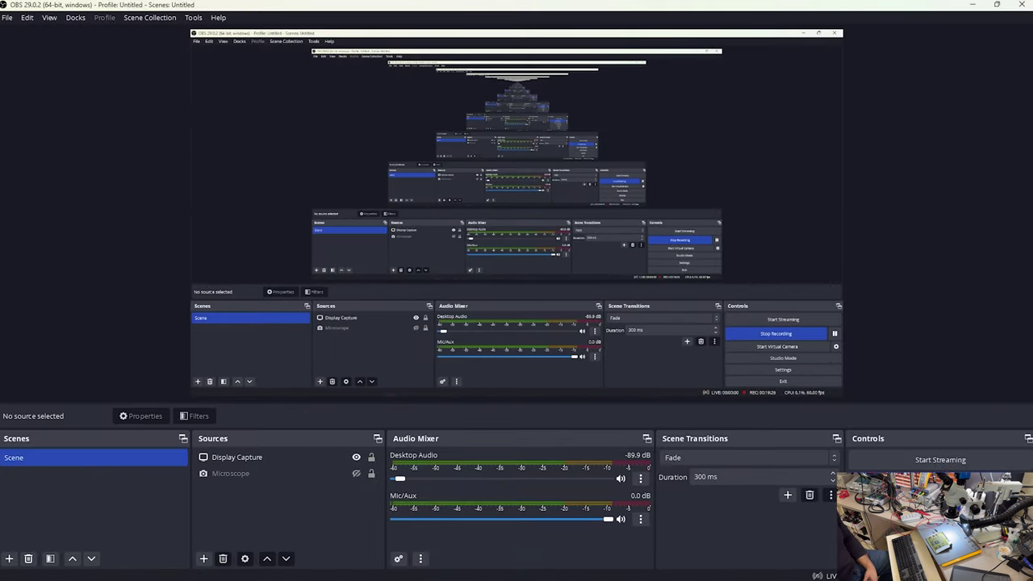
mouse_move(997, 6)
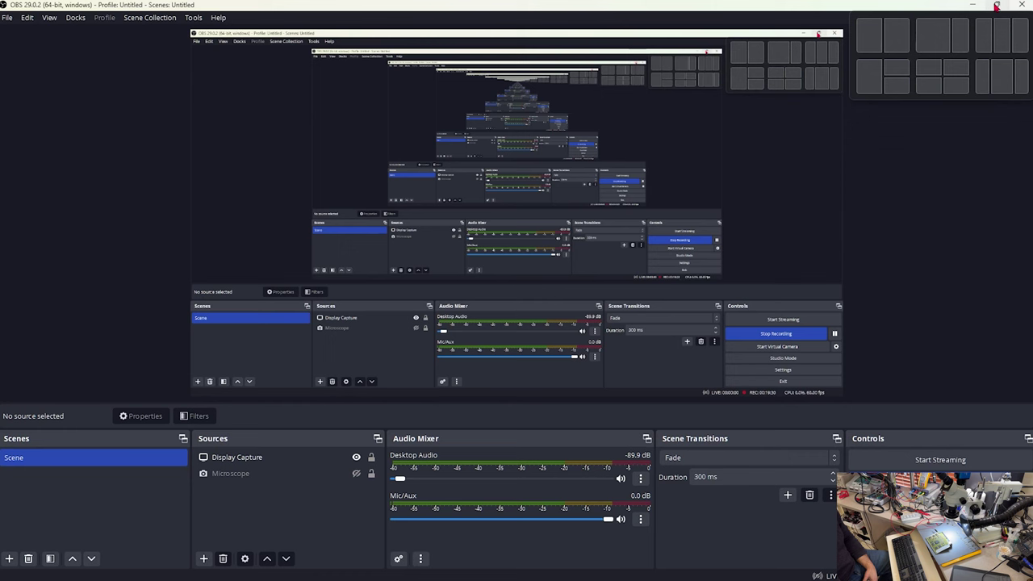
left_click(997, 6)
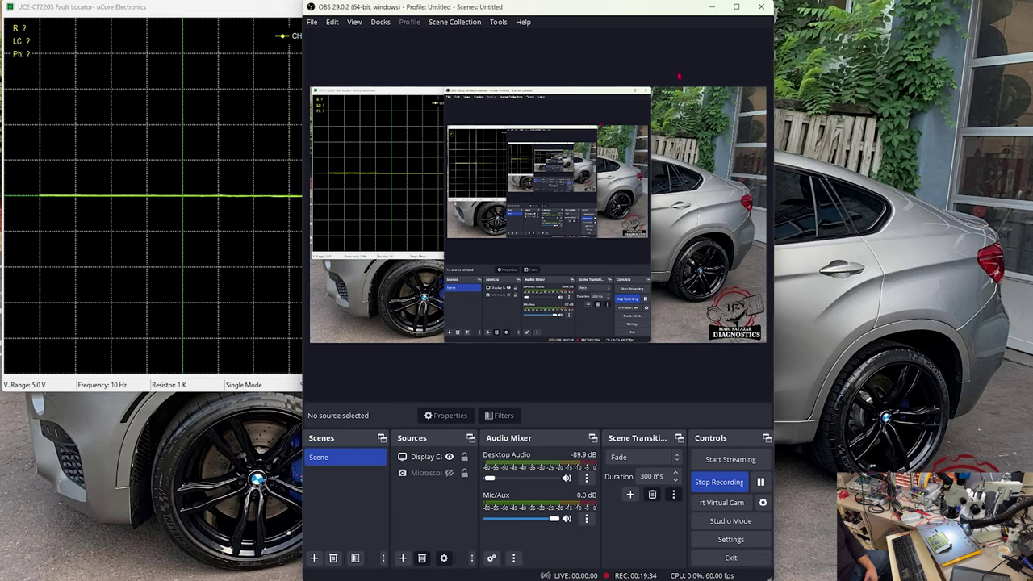
left_click(709, 8)
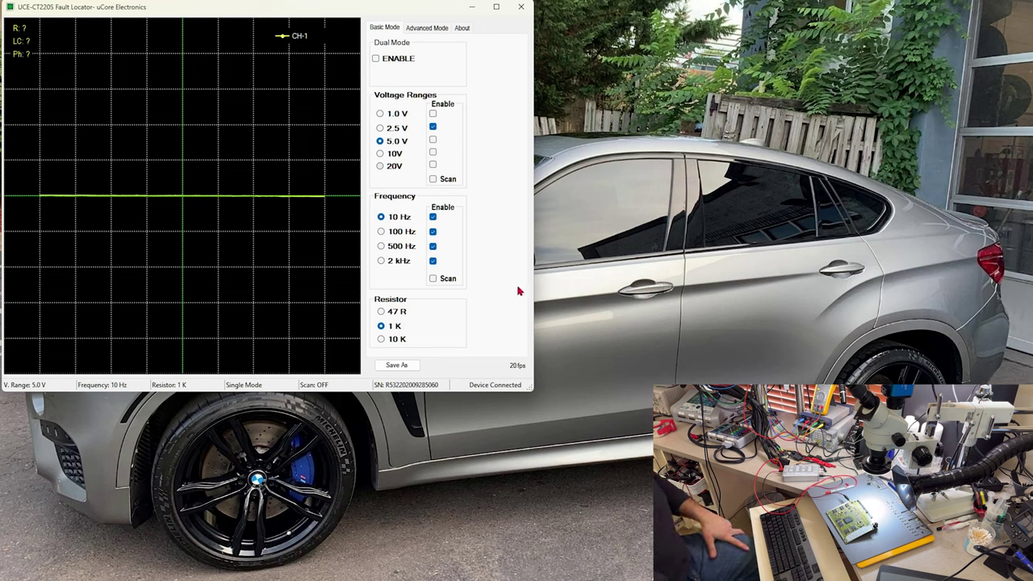
- Enable Database Mode in the fault locator and load upper board with markings.jpg as the board image
left_click(427, 29)
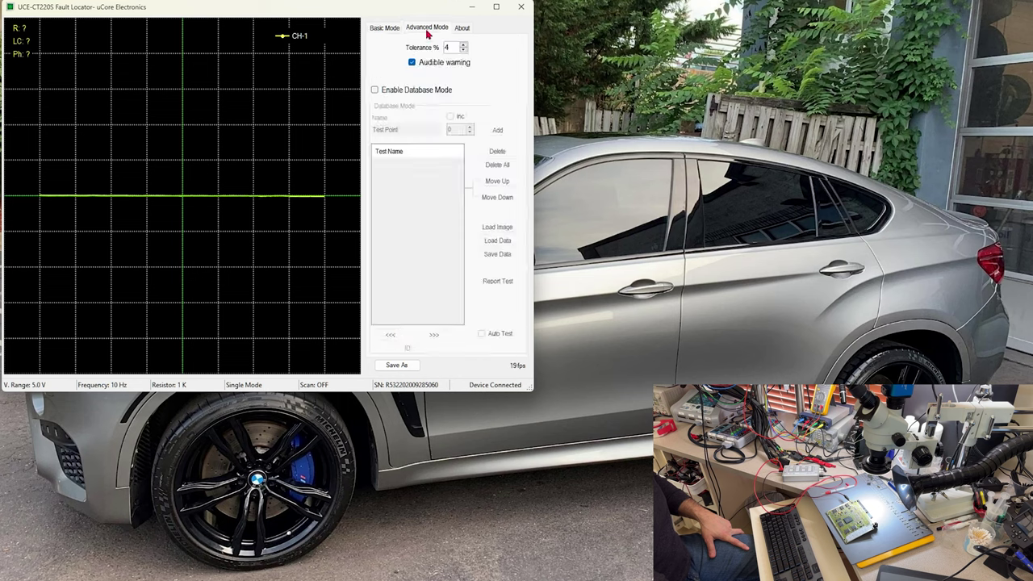
left_click(375, 90)
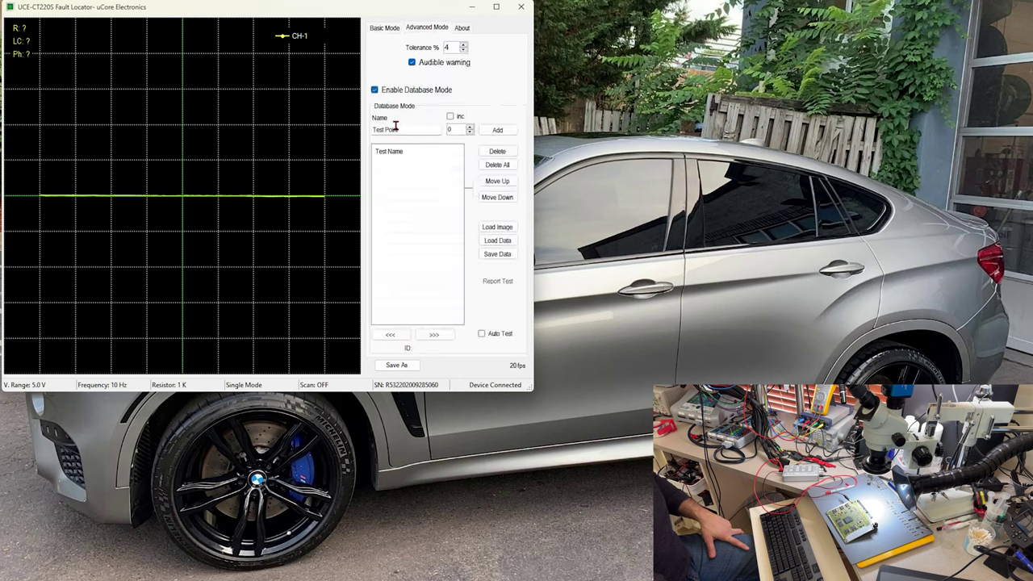
left_click(497, 227)
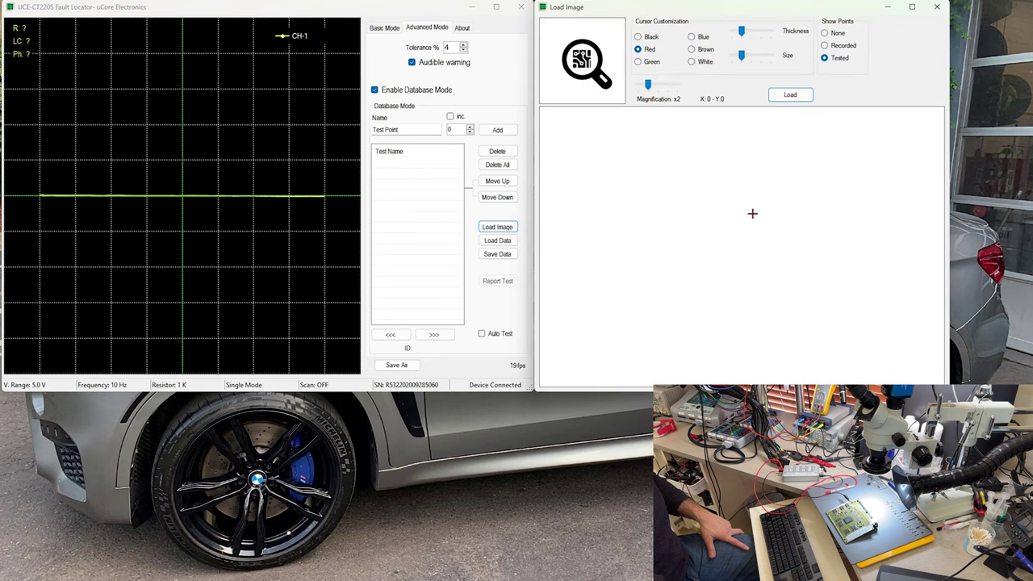
left_click(784, 95)
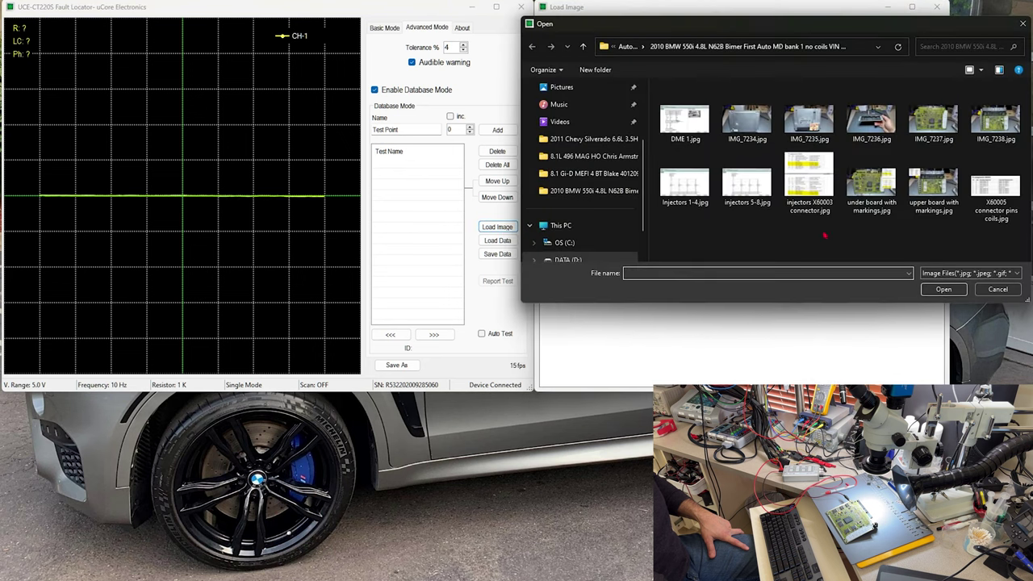
left_click(934, 187)
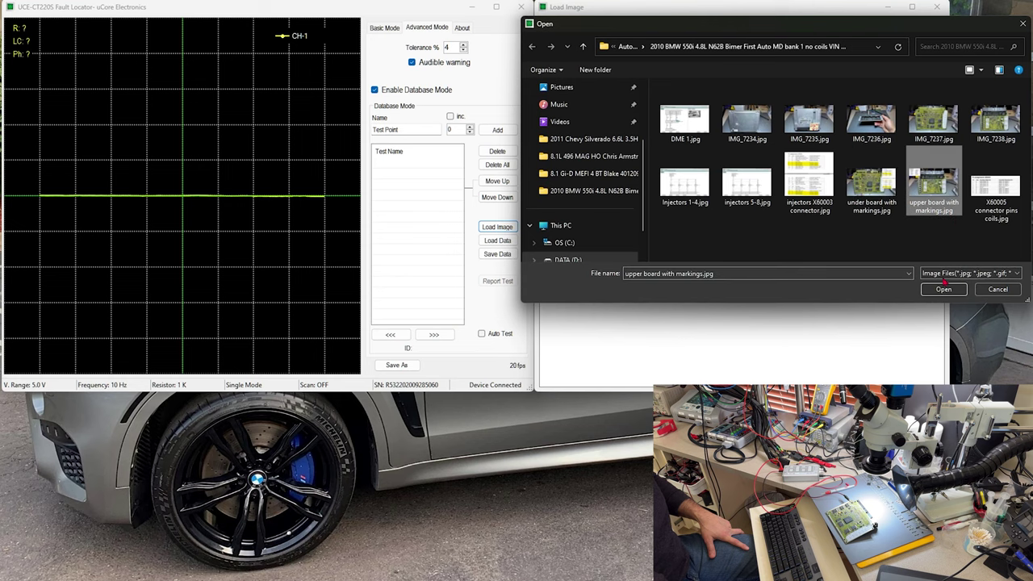
left_click(944, 291)
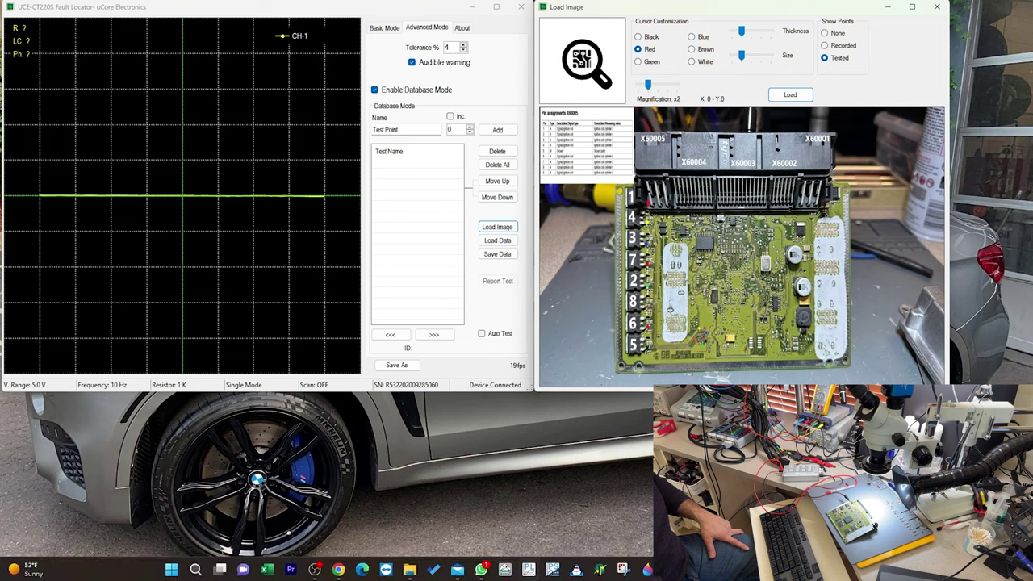
- Examine the numbered coil drivers and coloured test-point markings in upper board with markings.jpg enlarged, and return to the fault locator
mouse_move(409, 570)
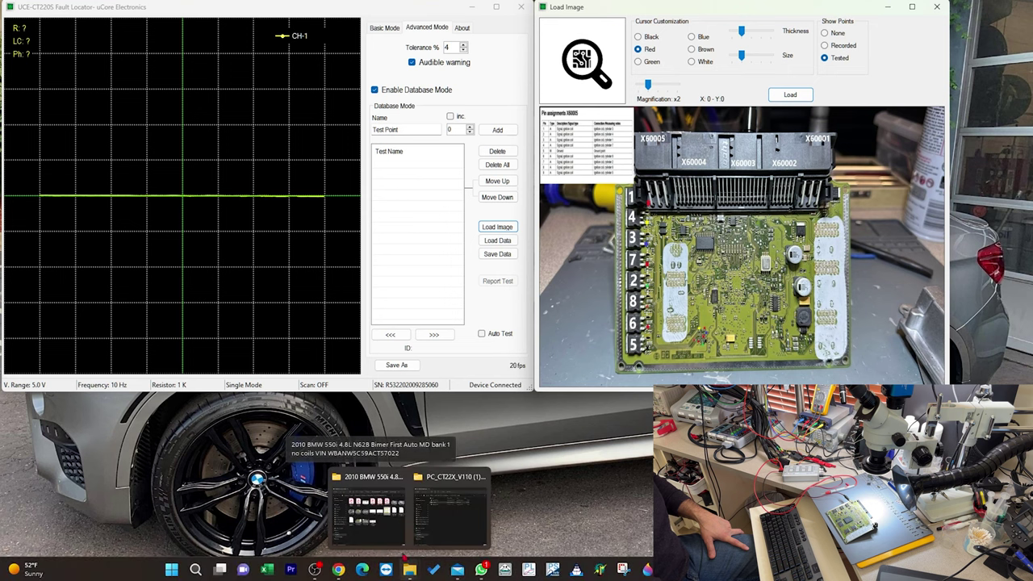
left_click(367, 488)
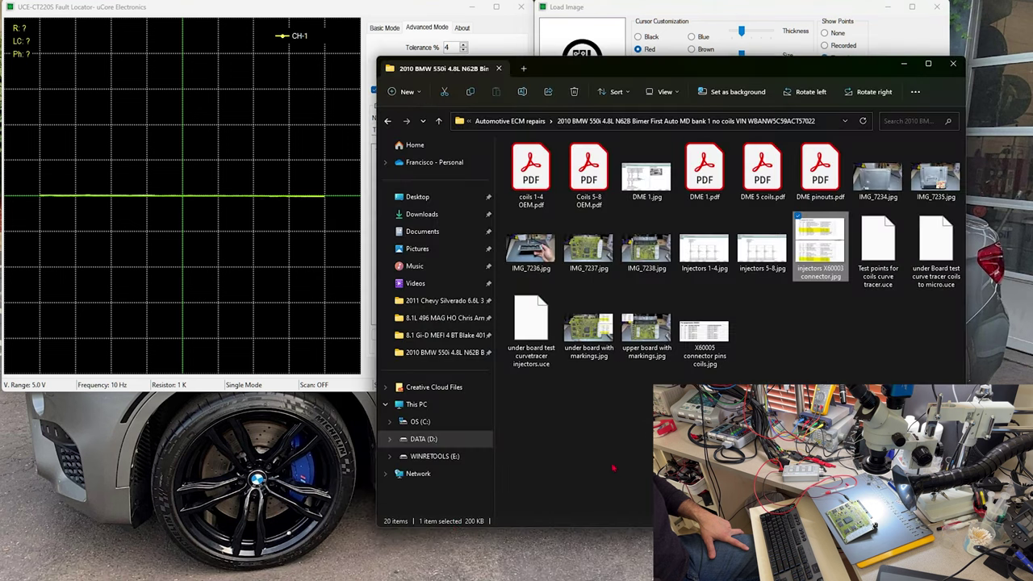
double_click(645, 330)
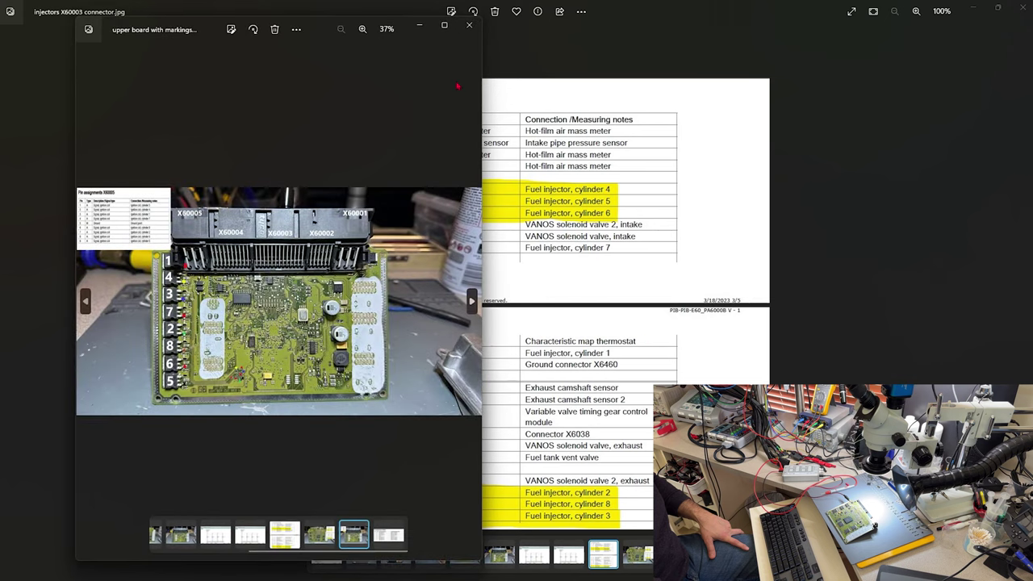
left_click(444, 25)
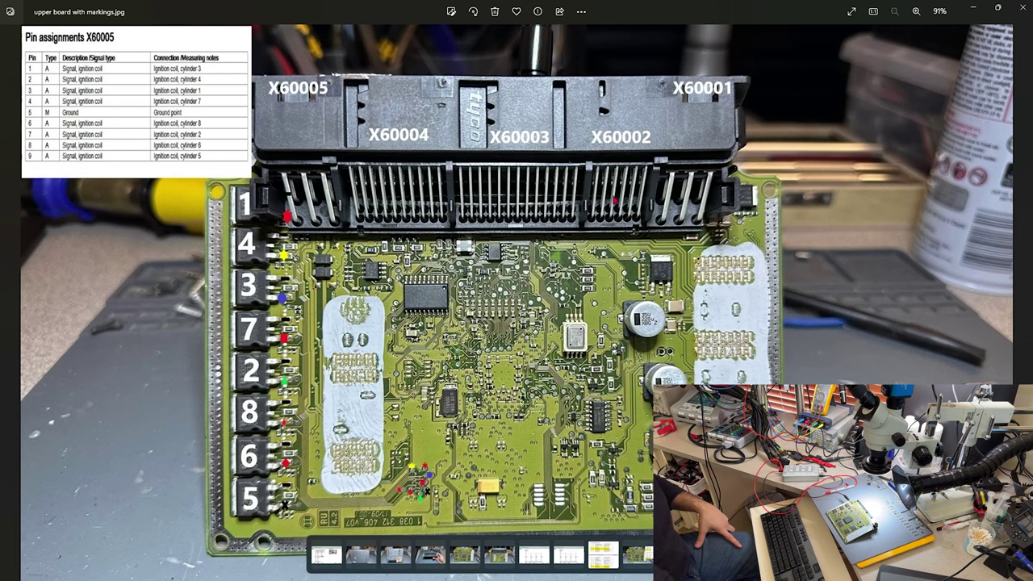
scroll(340, 395, "up", 3)
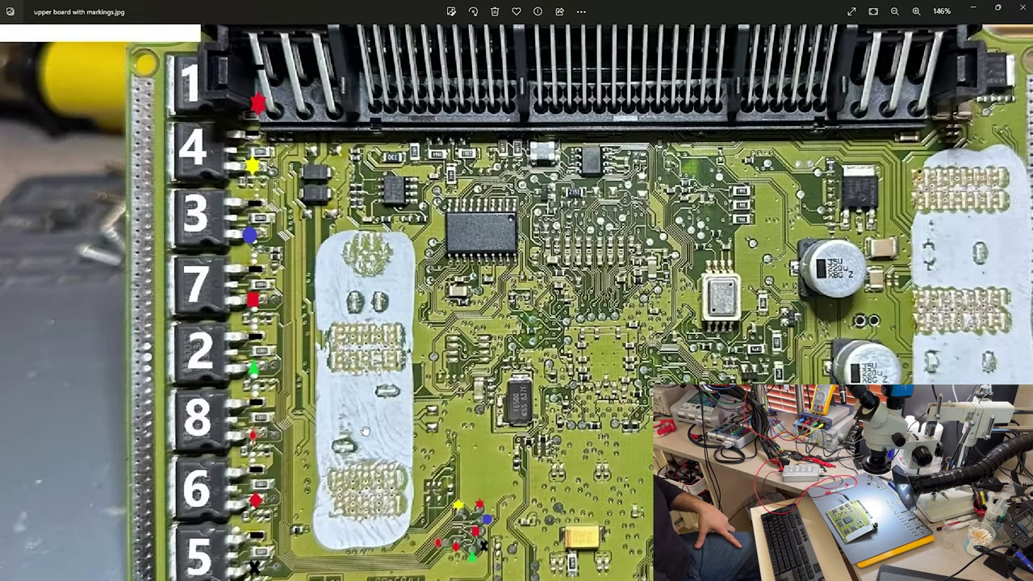
left_click_drag(374, 427, 521, 320)
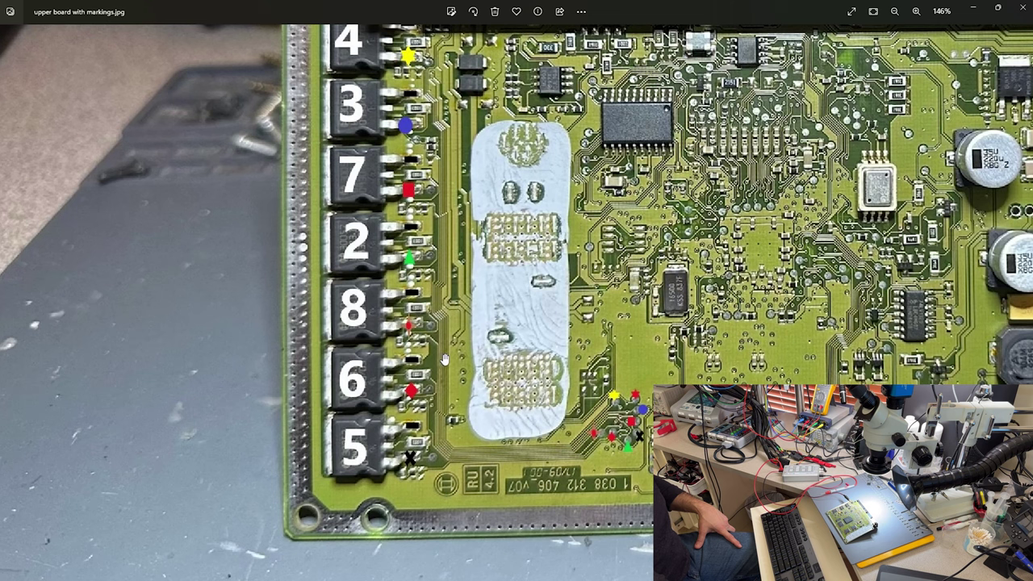
left_click_drag(515, 333, 394, 398)
scroll(394, 398, "down", 3)
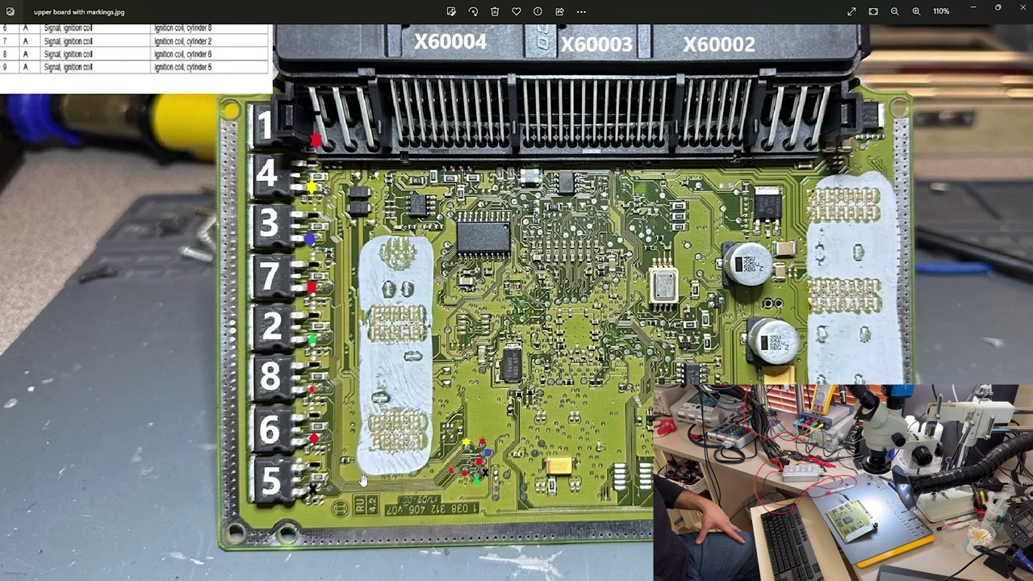
scroll(356, 461, "up", 5)
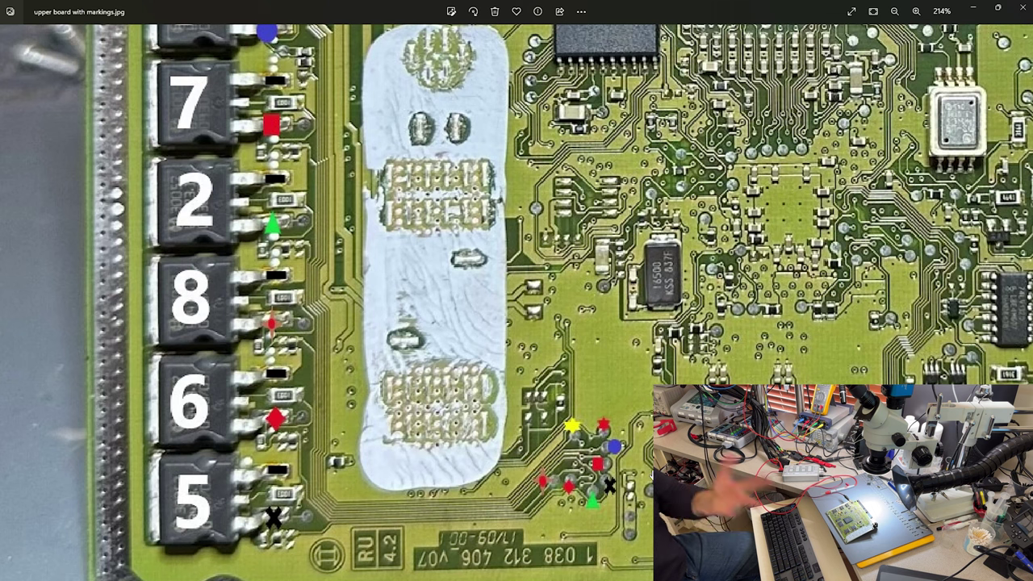
scroll(517, 303, "down", 5)
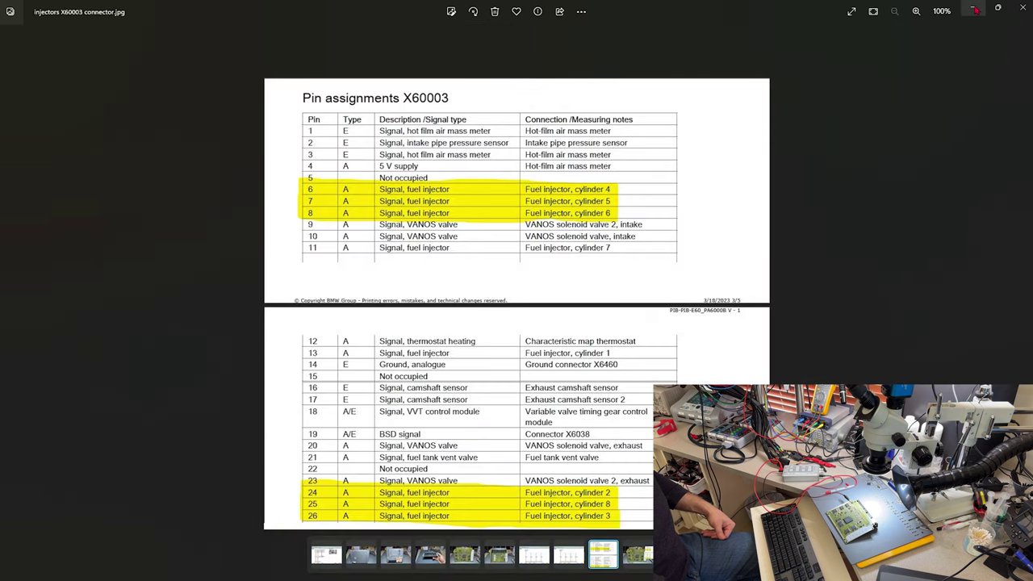
left_click(972, 9)
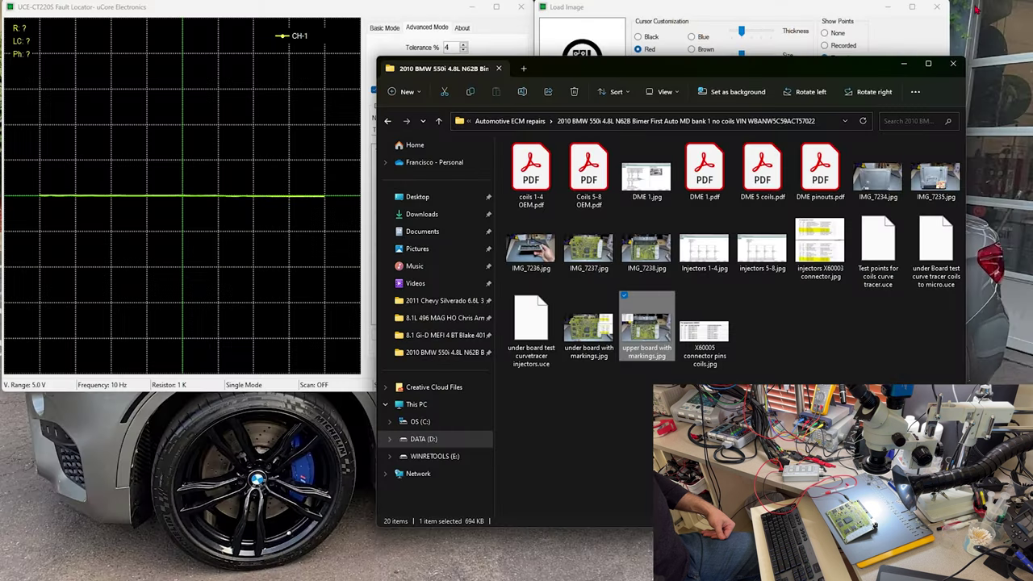
left_click(904, 64)
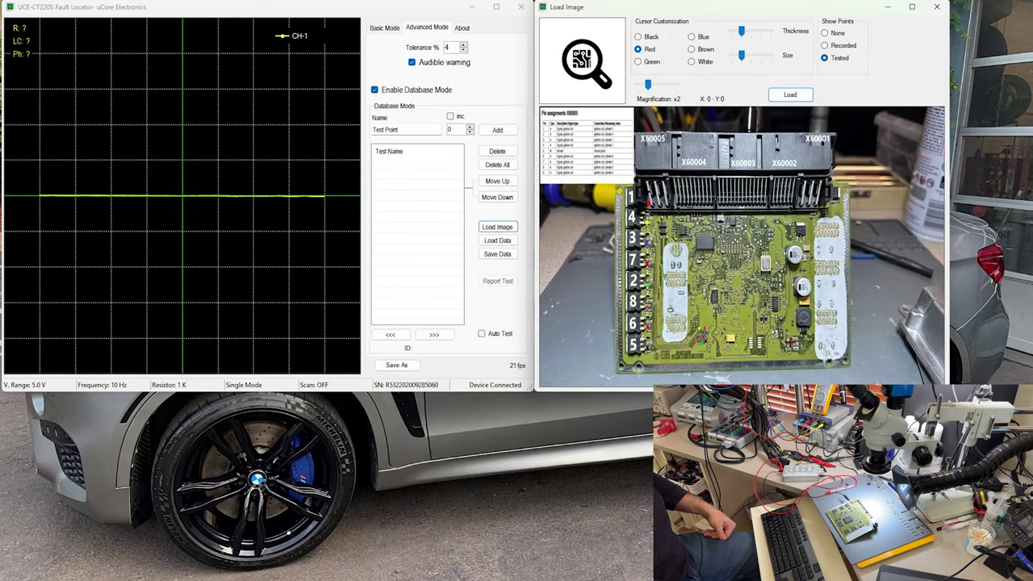
- Load the test data file Test points for coils curve tracer.uce and turn on Auto Test
left_click(497, 241)
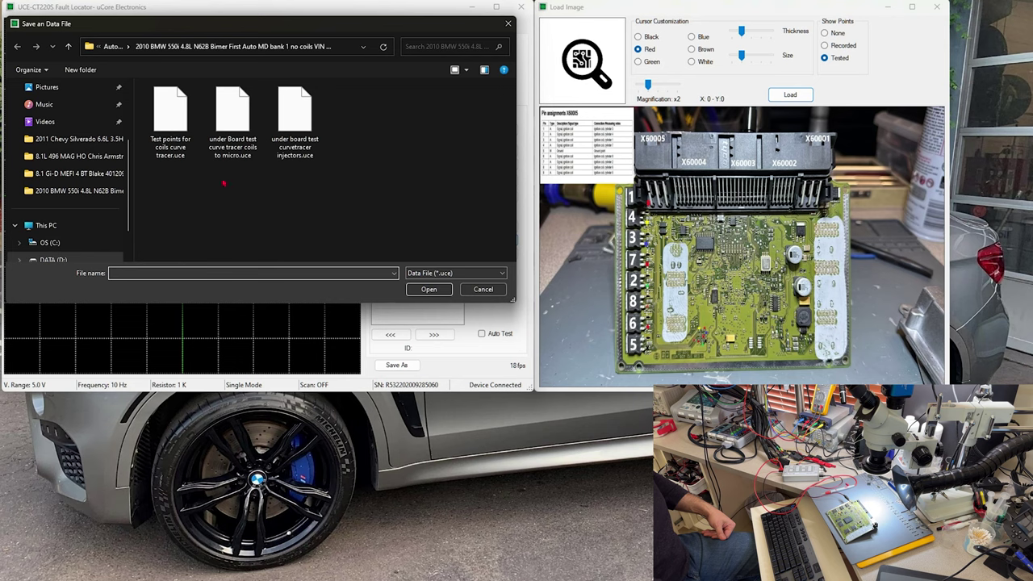
left_click(170, 121)
left_click(429, 289)
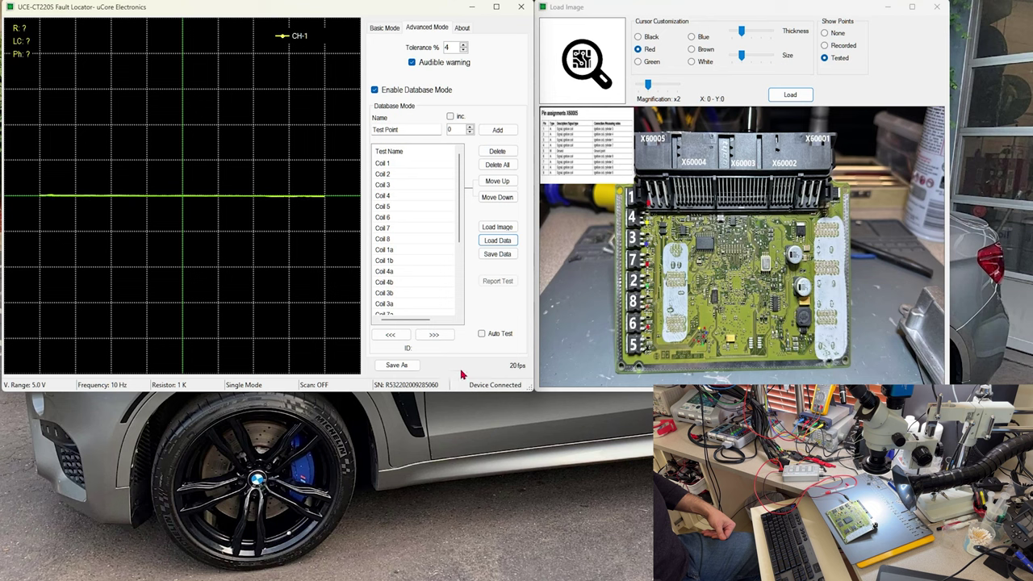
left_click(483, 335)
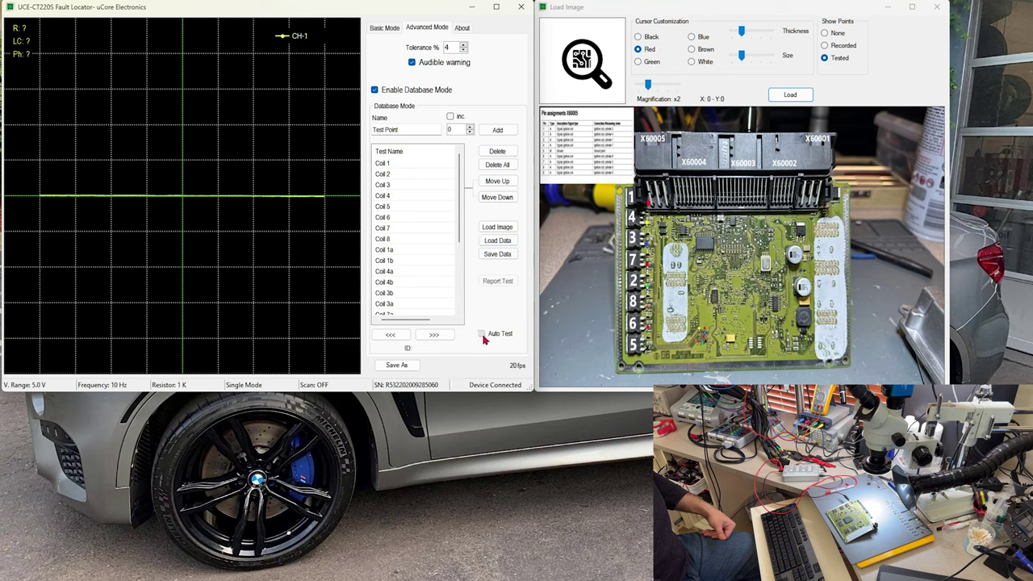